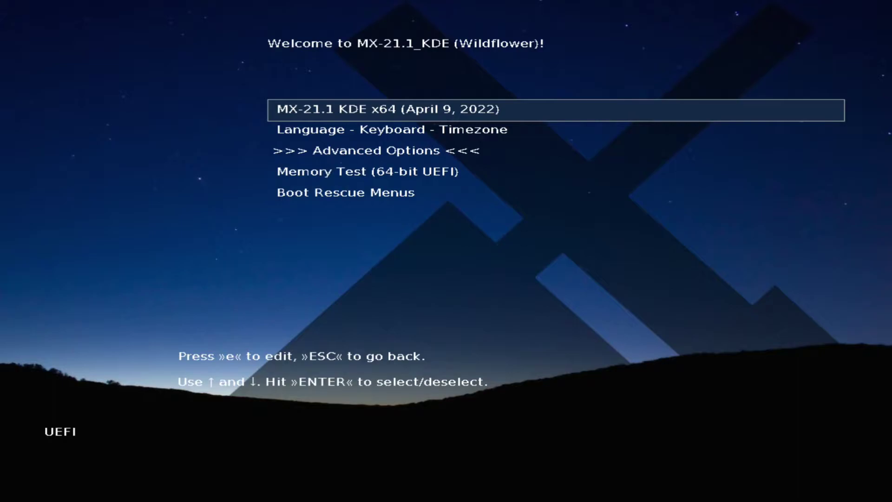
Boot the live session from the default entry, close MX Welcome, and launch the Installer
{"action": "key", "text": "Return"}
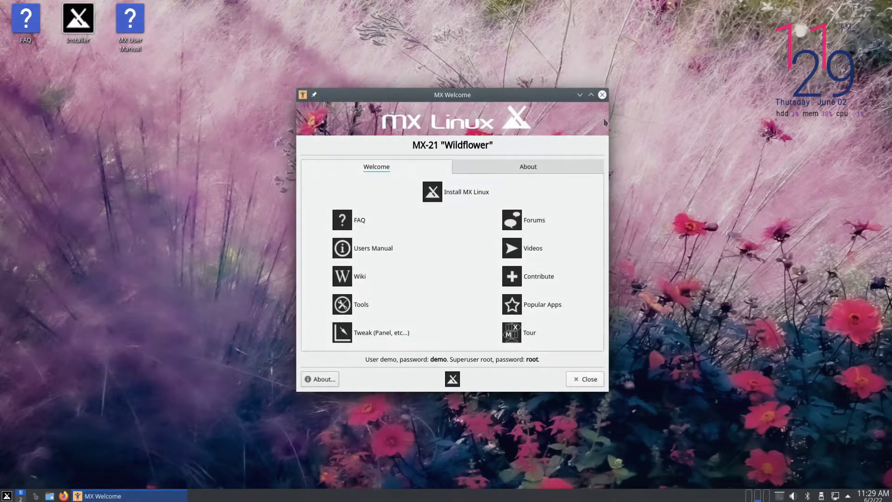
{"action": "left_click", "coordinate": [602, 95]}
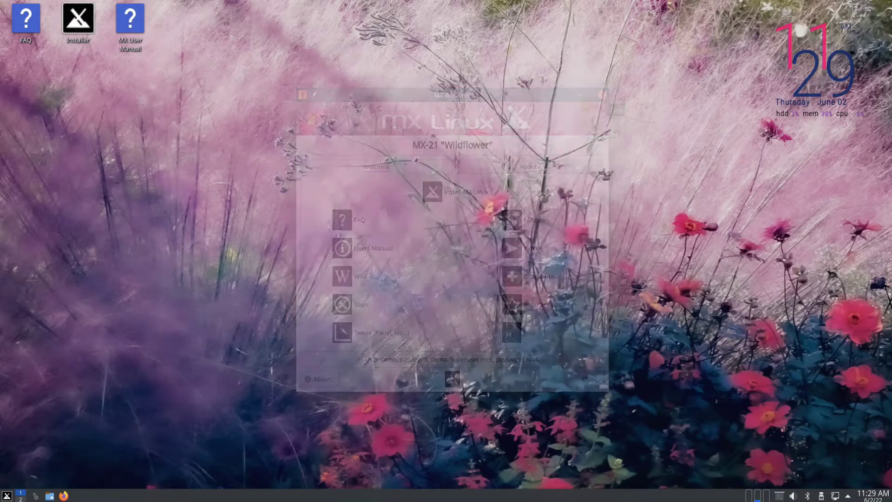
{"action": "double_click", "coordinate": [80, 26]}
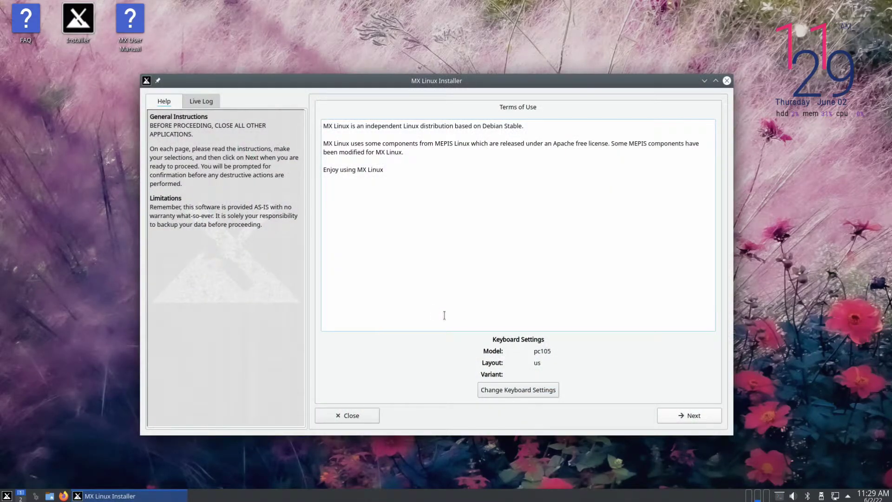
Choose a customized disk layout and give the 128.0 GB sda disk a GPT partition table
{"action": "left_click", "coordinate": [708, 420]}
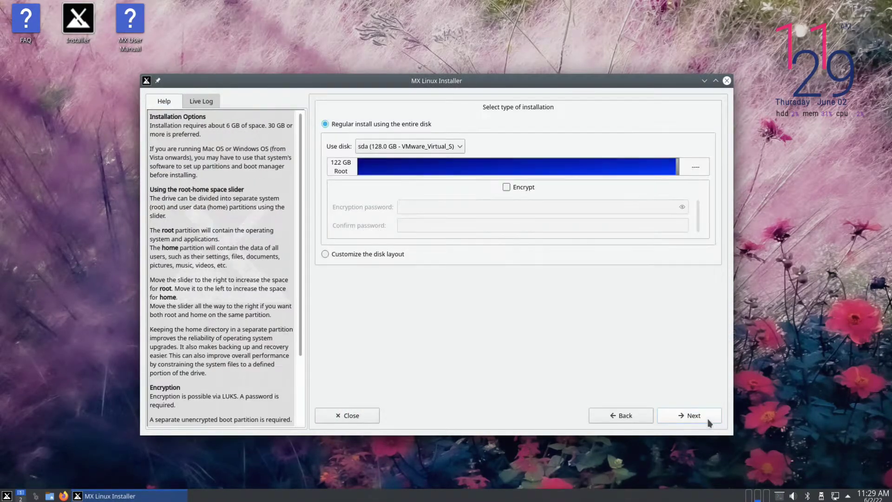
{"action": "left_click", "coordinate": [374, 256]}
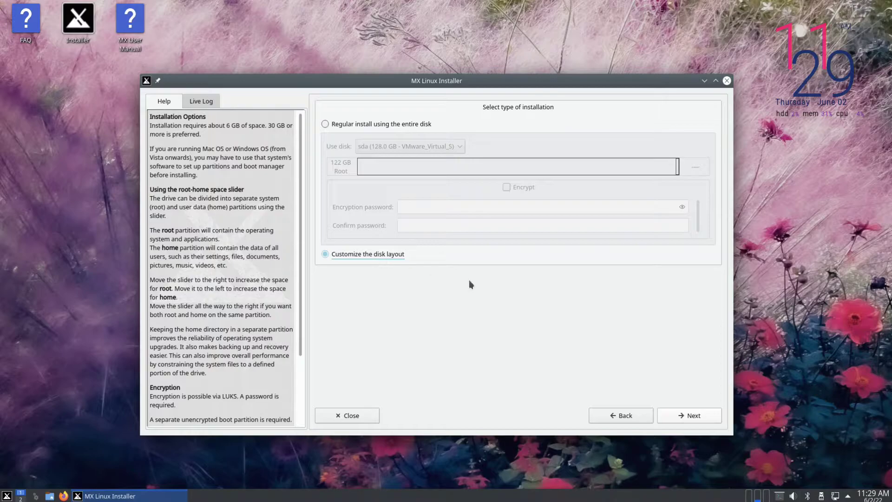
{"action": "left_click", "coordinate": [684, 416]}
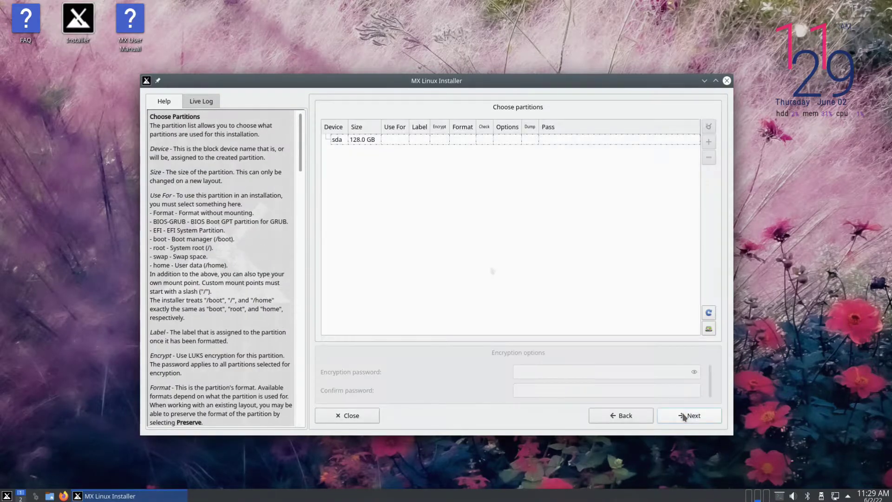
{"action": "left_click", "coordinate": [367, 140]}
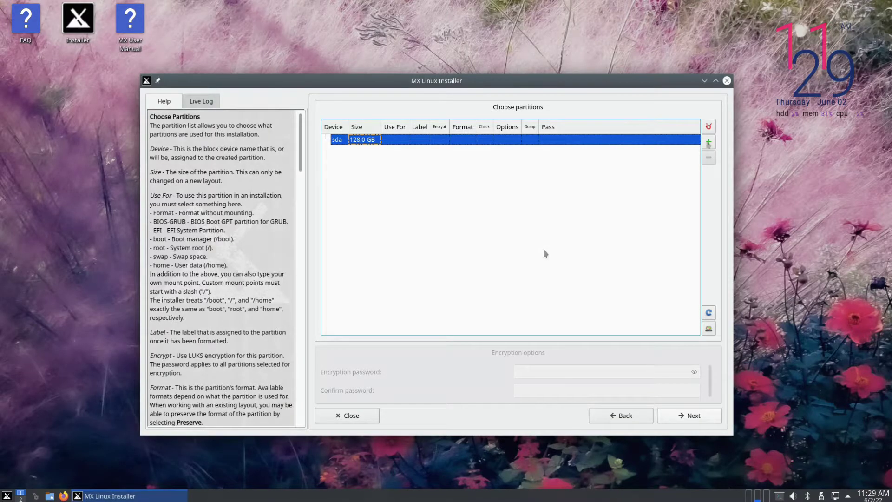
{"action": "left_click", "coordinate": [708, 141]}
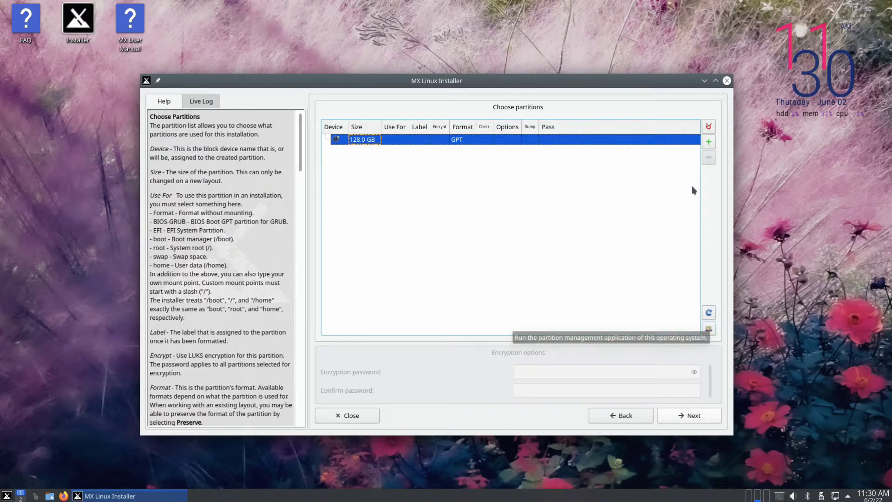
Add a 512 MB sda1 partition used as the EFI system partition (ESP)
{"action": "left_click", "coordinate": [709, 142]}
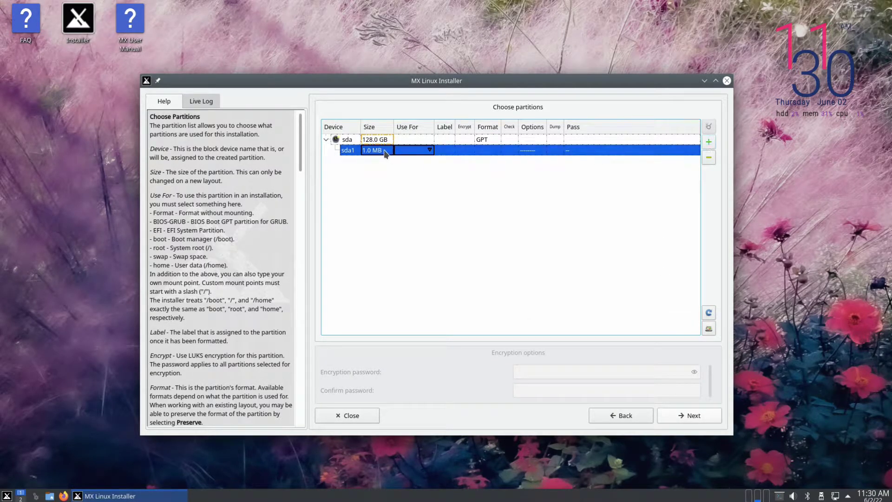
{"action": "type", "text": "512"}
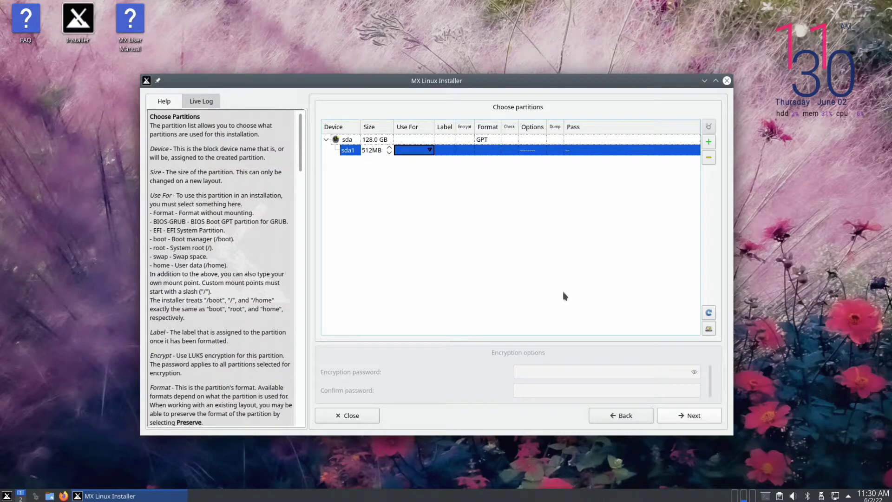
{"action": "left_click", "coordinate": [430, 150]}
{"action": "left_click", "coordinate": [403, 185]}
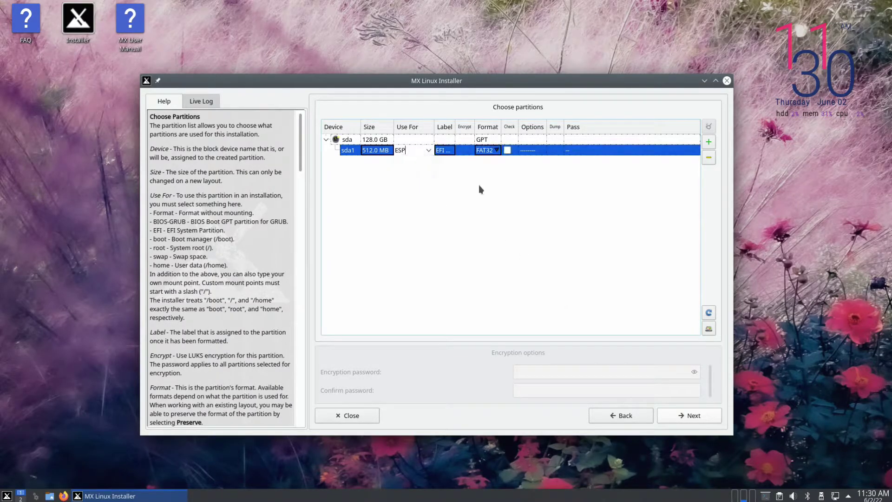
Add an 8192 MB (8.0 GB) sda2 partition used as swap
{"action": "left_click", "coordinate": [708, 142]}
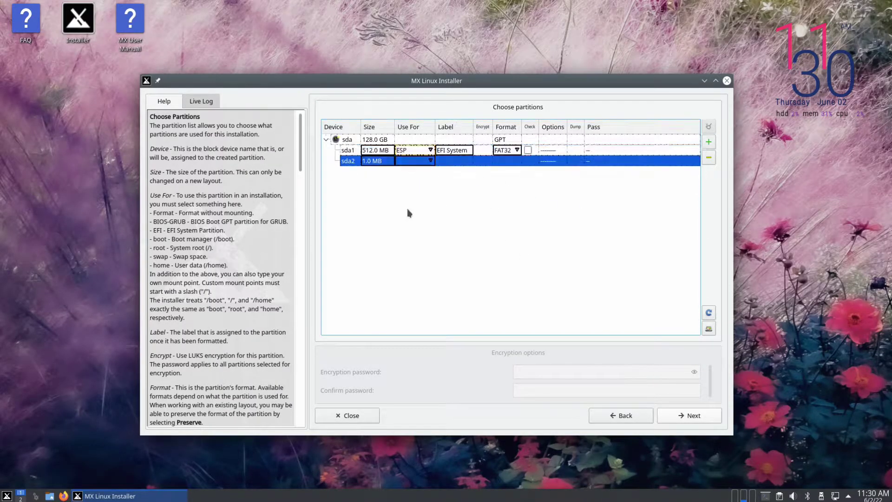
{"action": "type", "text": "819"}
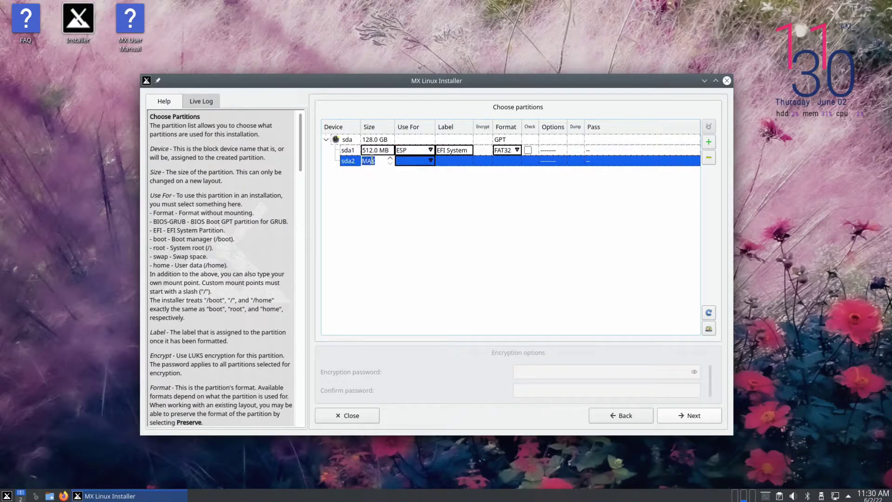
{"action": "type", "text": "2MB"}
{"action": "key", "text": "Tab"}
{"action": "left_click", "coordinate": [415, 160]}
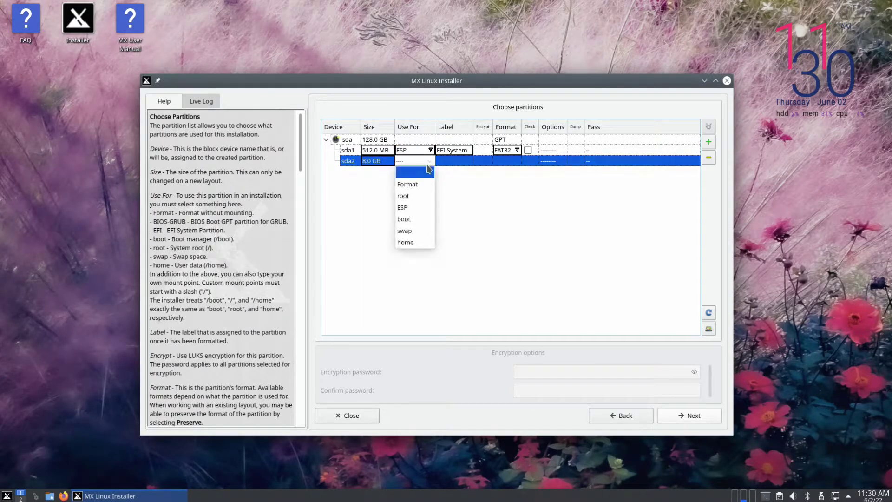
{"action": "left_click", "coordinate": [415, 231]}
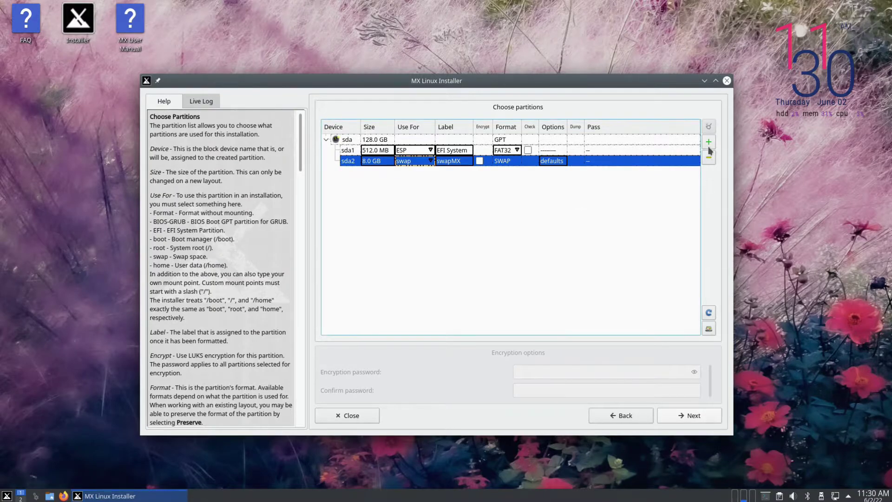
Add an 80000 MB (78.1 GB) sda3 root partition formatted ext4
{"action": "left_click", "coordinate": [709, 144]}
{"action": "type", "text": "80"}
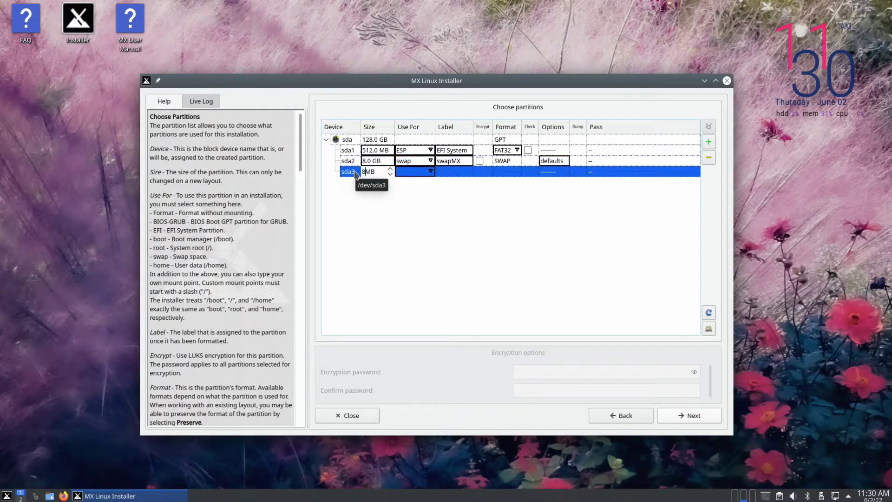
{"action": "type", "text": "0"}
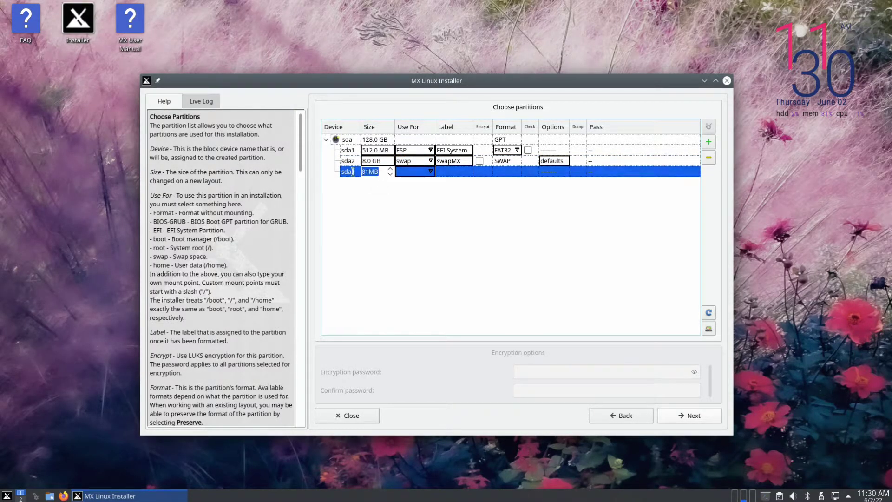
{"action": "type", "text": "00"}
{"action": "key", "text": "Tab"}
{"action": "left_click", "coordinate": [431, 171]}
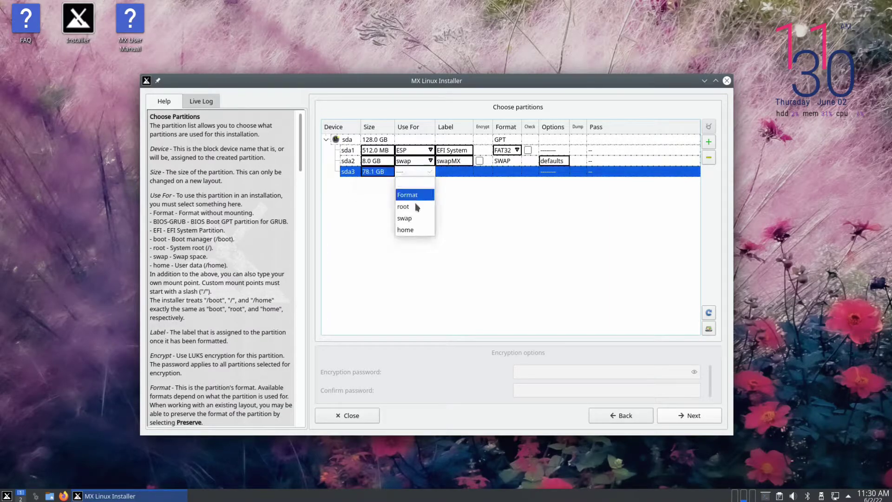
{"action": "left_click", "coordinate": [409, 202]}
{"action": "left_click", "coordinate": [513, 172]}
{"action": "left_click", "coordinate": [515, 172]}
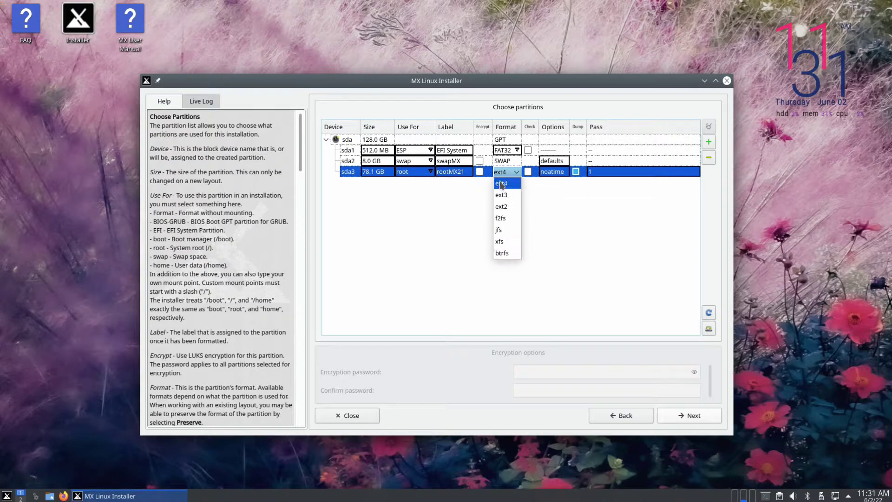
{"action": "left_click", "coordinate": [502, 183]}
Give the remaining 41.4 GB to an sda4 home partition and proceed with the layout
{"action": "left_click", "coordinate": [709, 141]}
{"action": "double_click", "coordinate": [379, 182]}
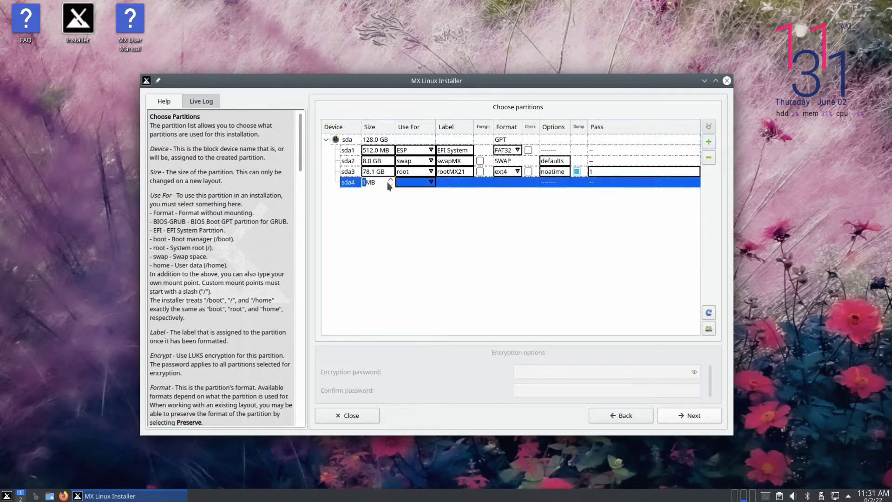
{"action": "left_click", "coordinate": [431, 184]}
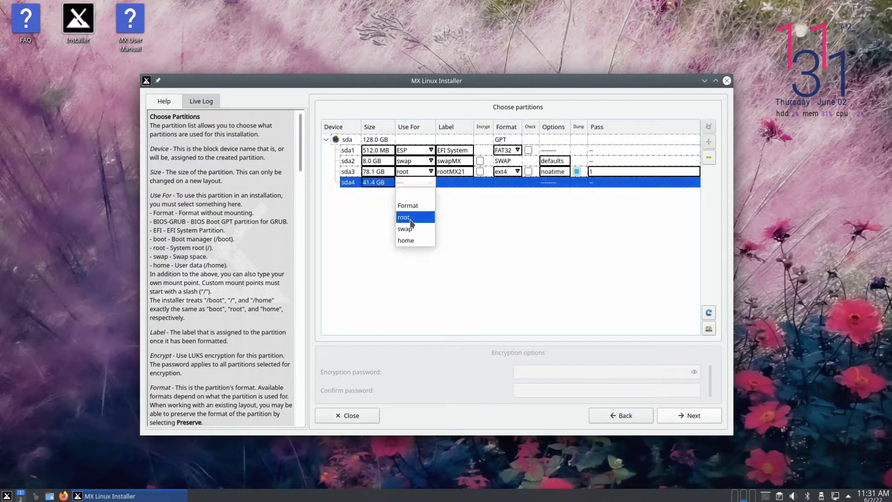
{"action": "left_click", "coordinate": [408, 218]}
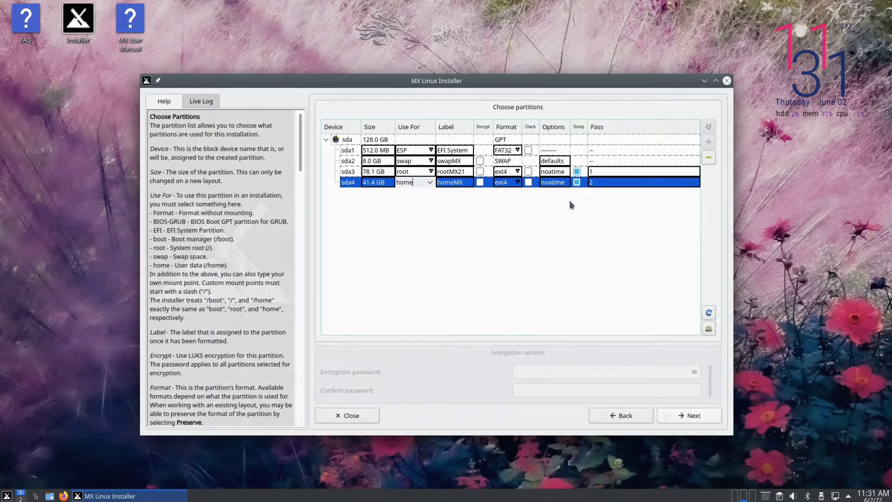
{"action": "left_click", "coordinate": [681, 416]}
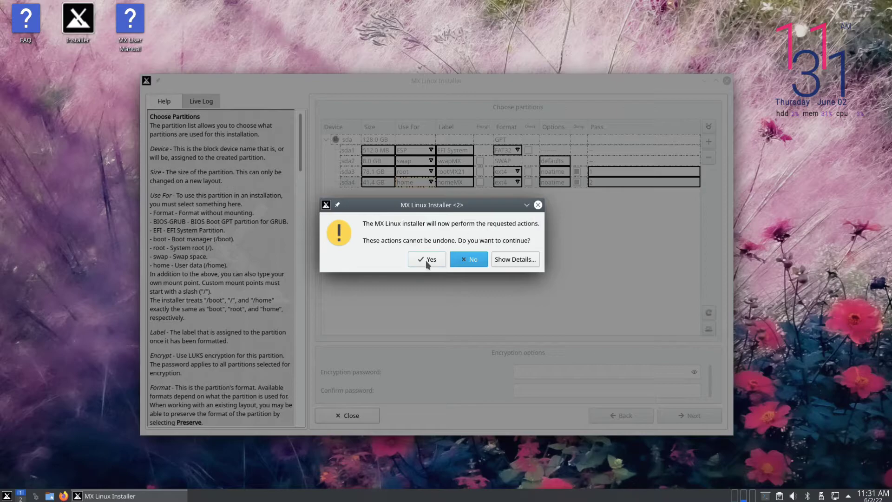
Confirm writing the partition changes to disk so installation begins
{"action": "left_click", "coordinate": [425, 261]}
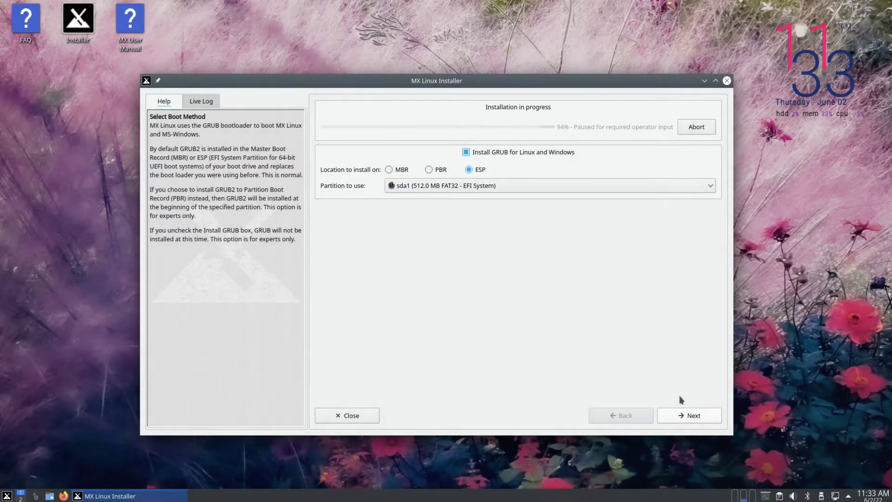
Keep GRUB on the sda1 ESP and name the computer MX-Linux in domain YouTube
{"action": "left_click", "coordinate": [699, 421]}
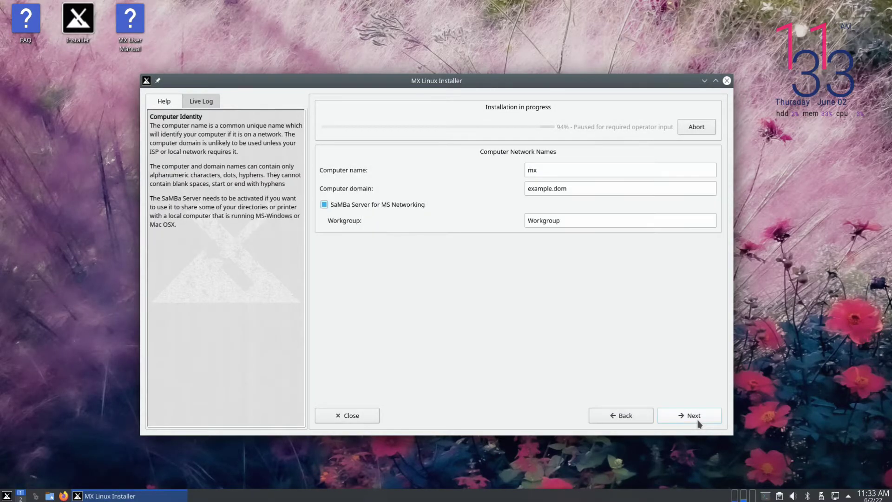
{"action": "left_click_drag", "start_coordinate": [559, 168], "coordinate": [526, 170]}
{"action": "type", "text": "MX-Li"}
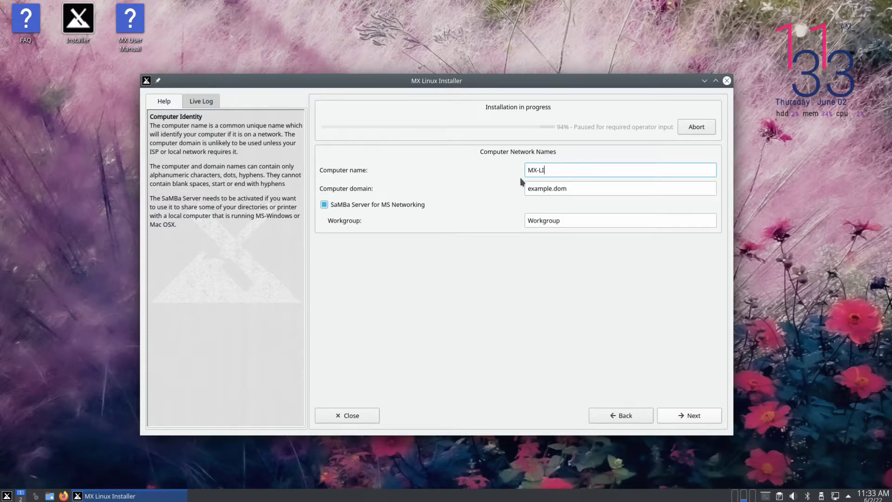
{"action": "type", "text": "nux"}
{"action": "key", "text": "Tab"}
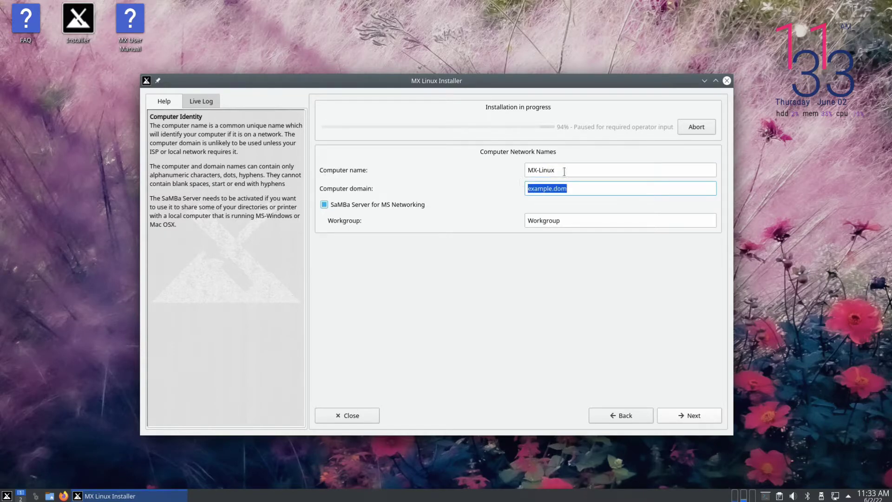
{"action": "type", "text": "YouTube"}
{"action": "key", "text": "Tab"}
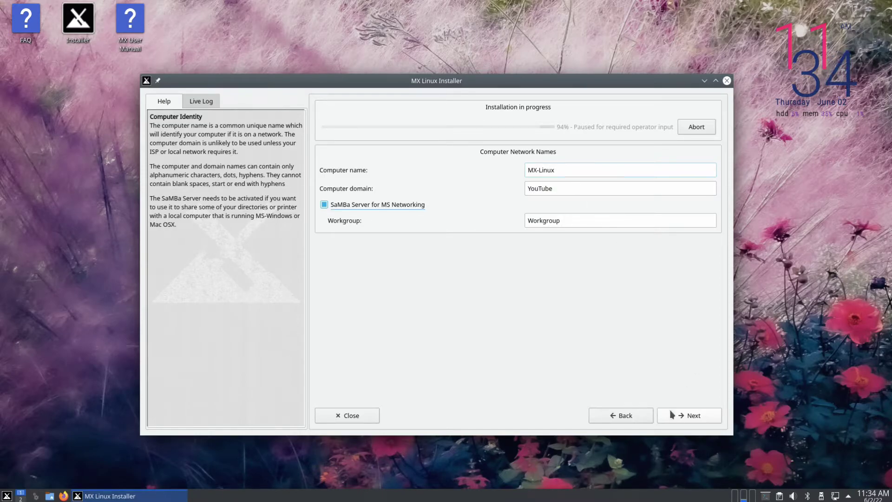
Keep the default locale, clock and enabled services, then continue to user account setup
{"action": "left_click", "coordinate": [672, 415]}
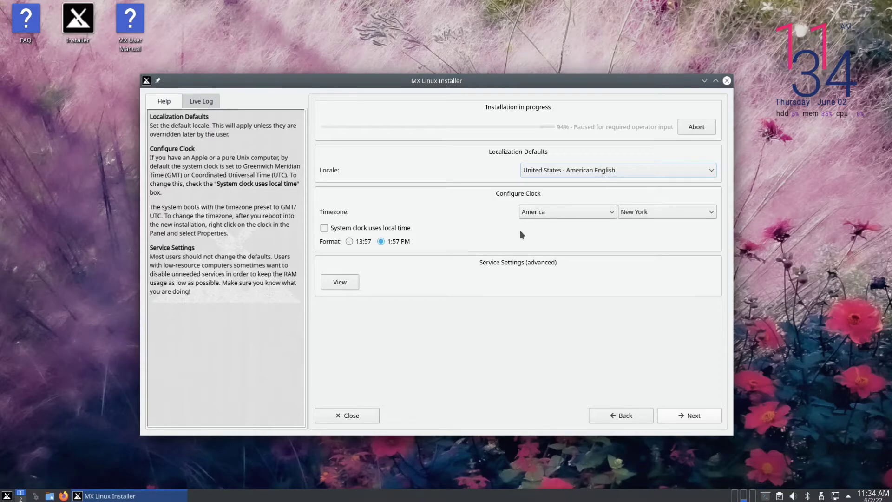
{"action": "left_click", "coordinate": [339, 283]}
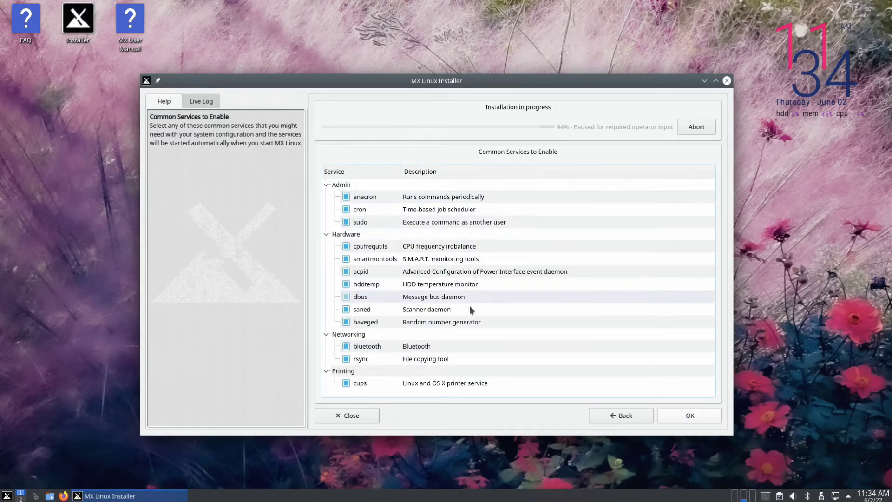
{"action": "left_click", "coordinate": [688, 417]}
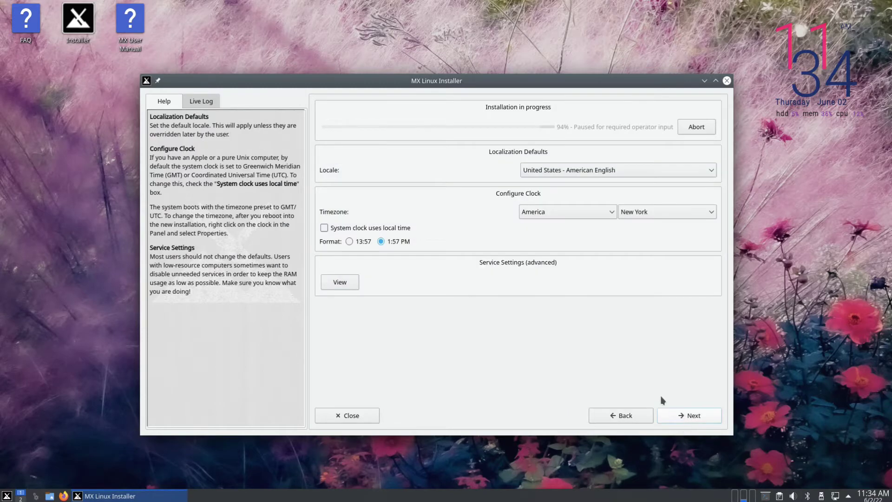
{"action": "left_click", "coordinate": [688, 416]}
Enter the login name and user password, enable the root account with its password, and continue
{"action": "type", "text": "technolution"}
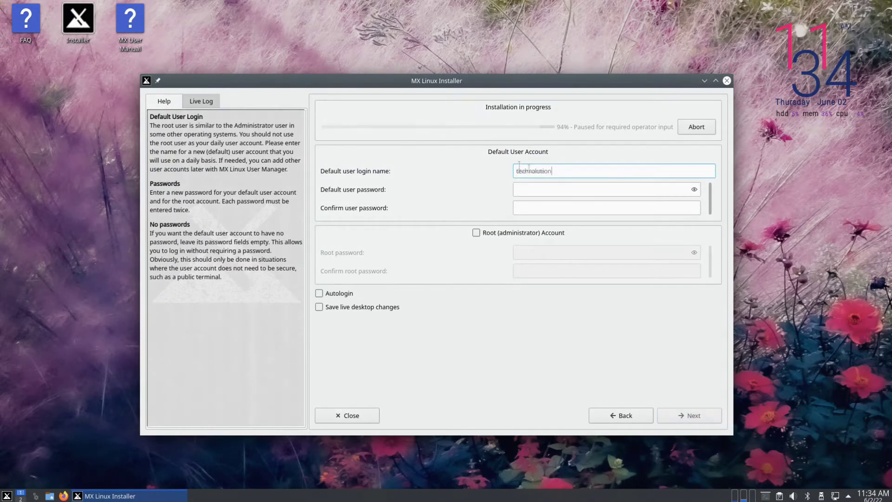
{"action": "type", "text": "12345"}
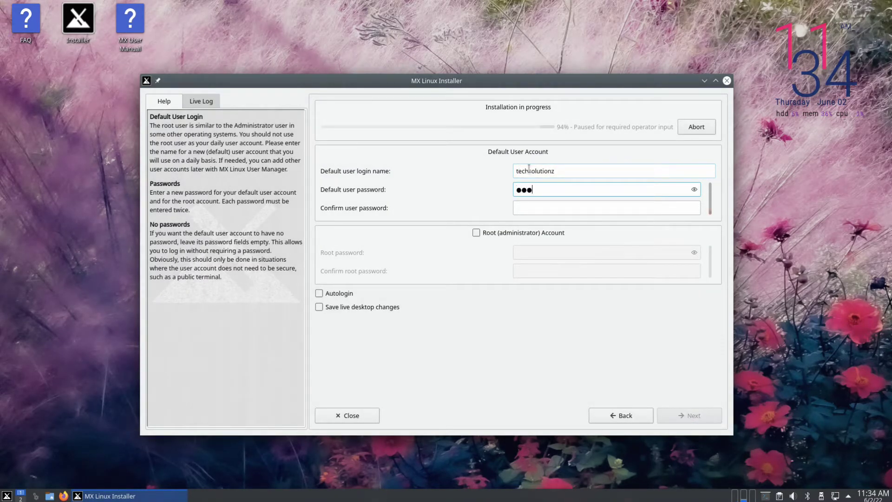
{"action": "type", "text": "123456"}
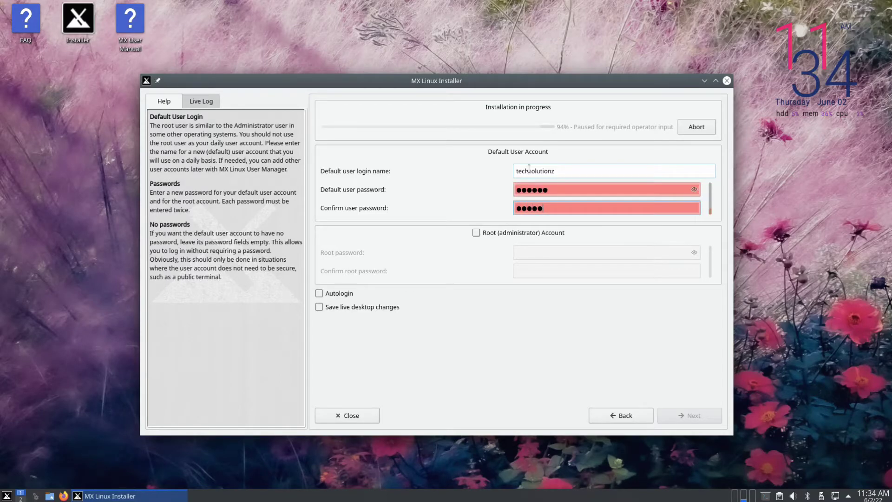
{"action": "left_click", "coordinate": [487, 232]}
{"action": "left_click", "coordinate": [522, 249]}
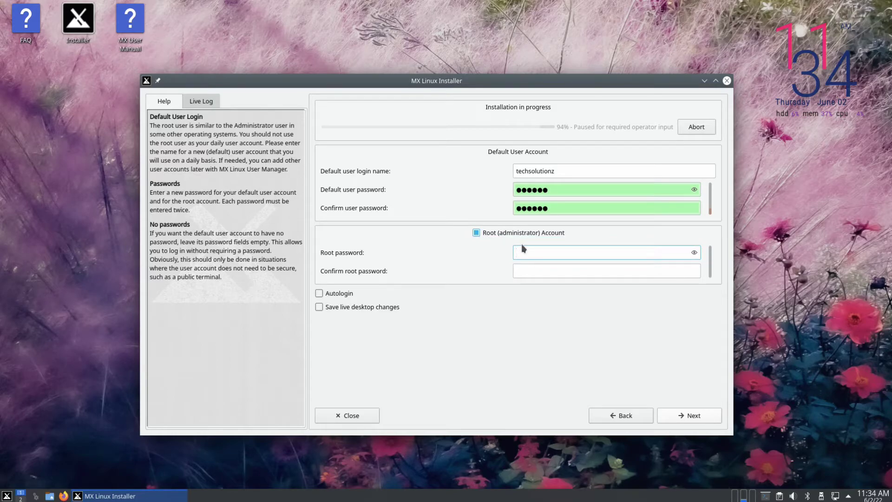
{"action": "type", "text": "12345"}
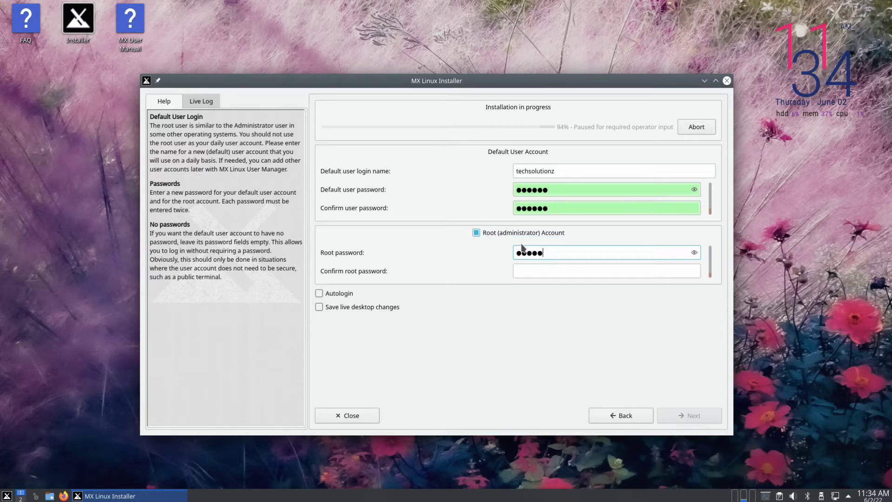
{"action": "type", "text": "6"}
{"action": "key", "text": "Tab"}
{"action": "type", "text": "123456"}
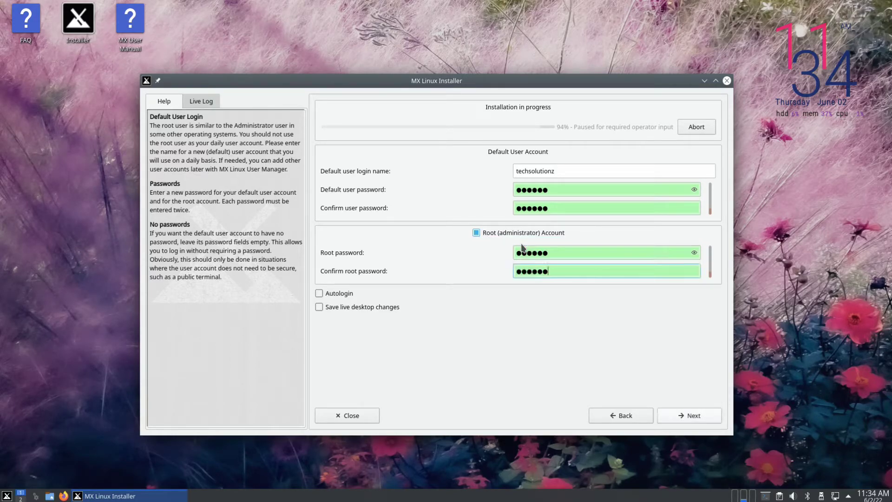
{"action": "left_click", "coordinate": [694, 416]}
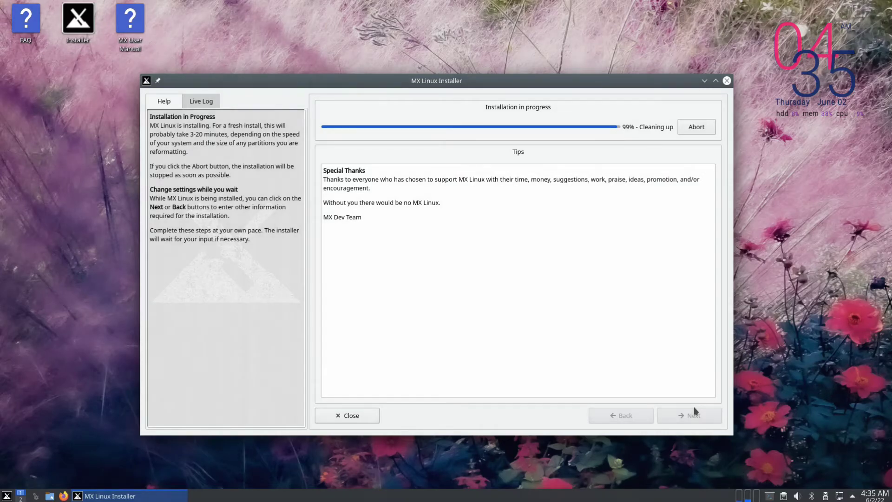
Finish the installation and reboot into the installed MX 21 Wildflower login screen
{"action": "left_click", "coordinate": [695, 408]}
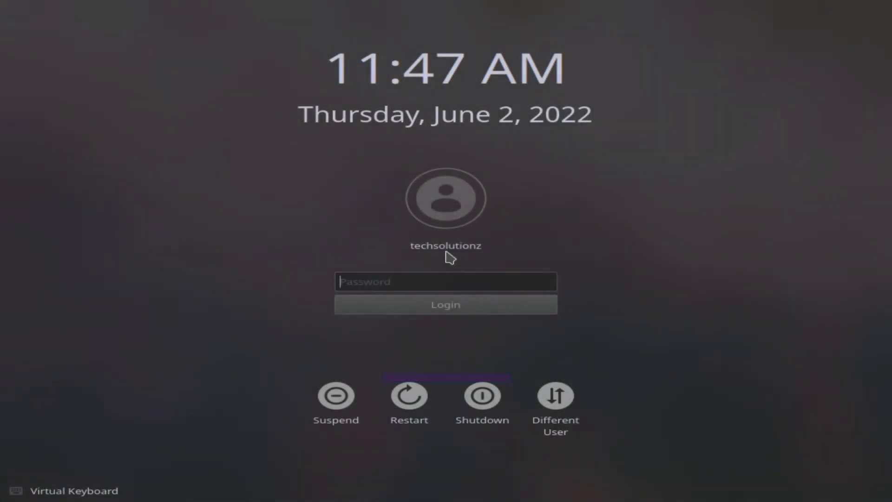
Log in with the user password, dismiss the desktop context menu, and open the application menu
{"action": "type", "text": "*****"}
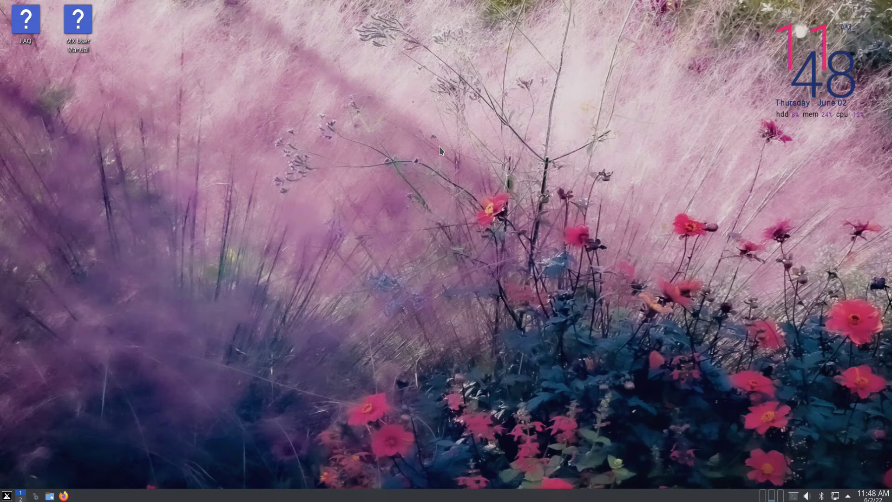
{"action": "right_click", "coordinate": [483, 188]}
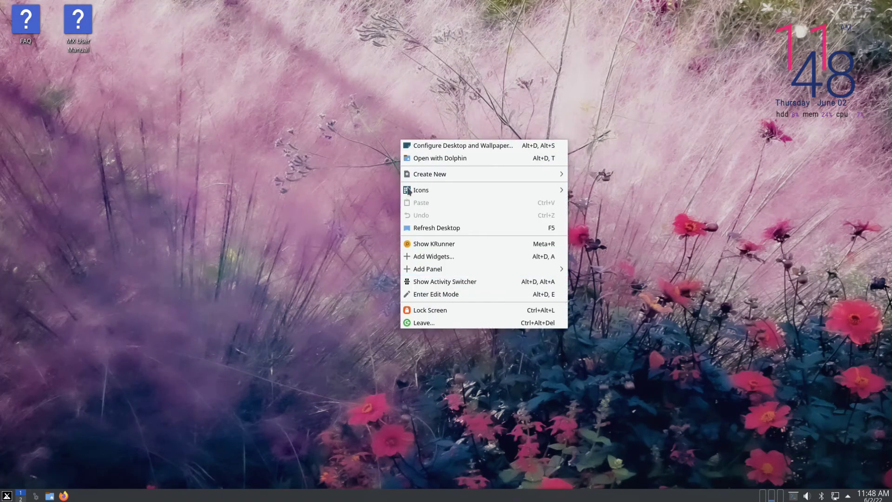
{"action": "left_click", "coordinate": [328, 250]}
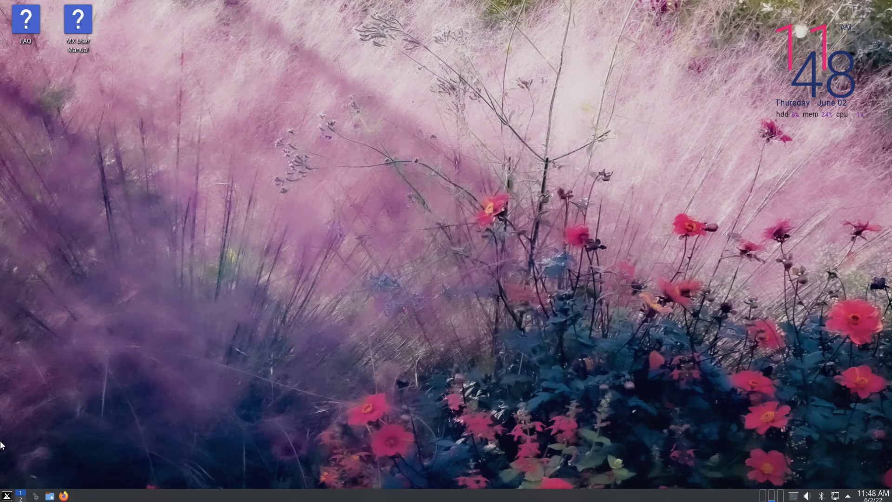
{"action": "left_click", "coordinate": [7, 495]}
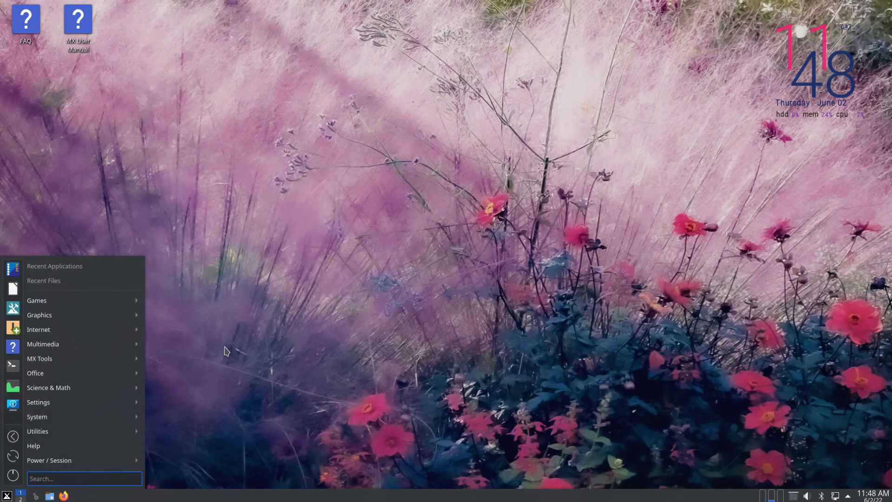